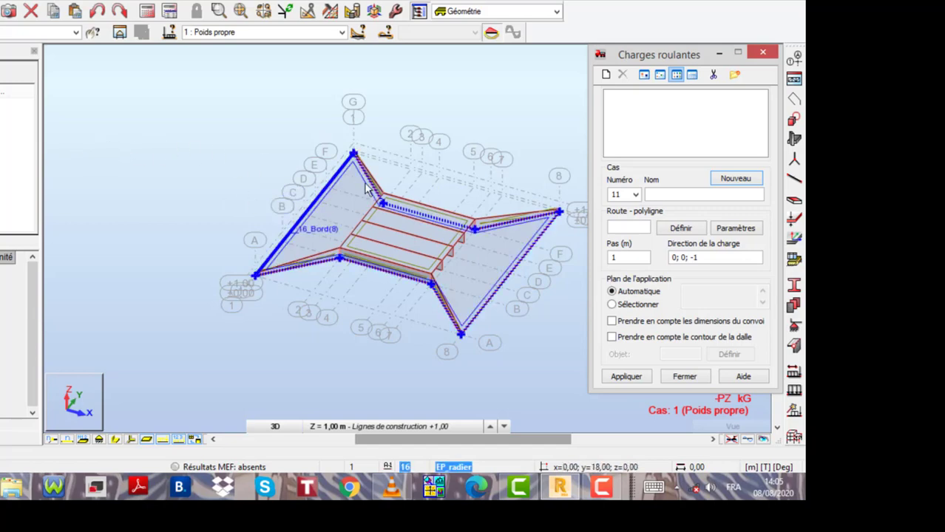
Step: Isolate the top slab panel 27 between the wing walls and display it in the XY plane
left_click(436, 253)
left_click(436, 254)
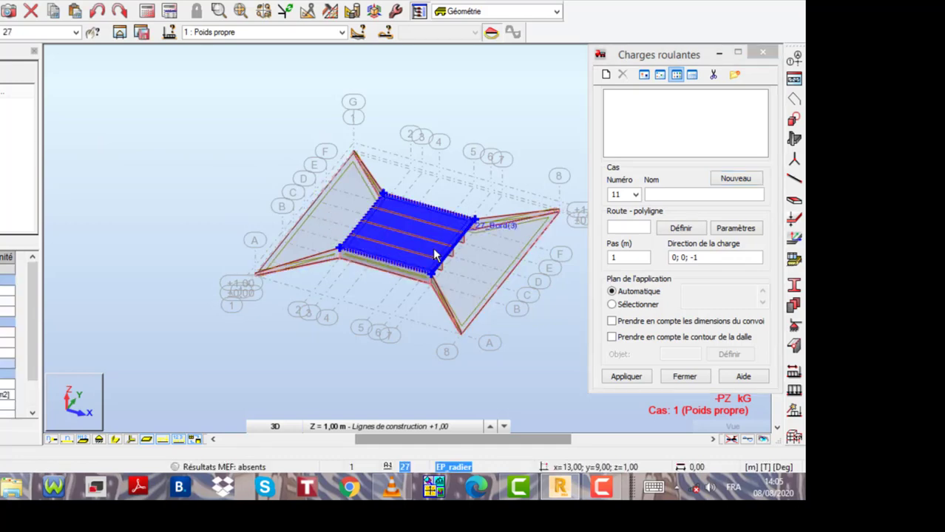
left_click(119, 33)
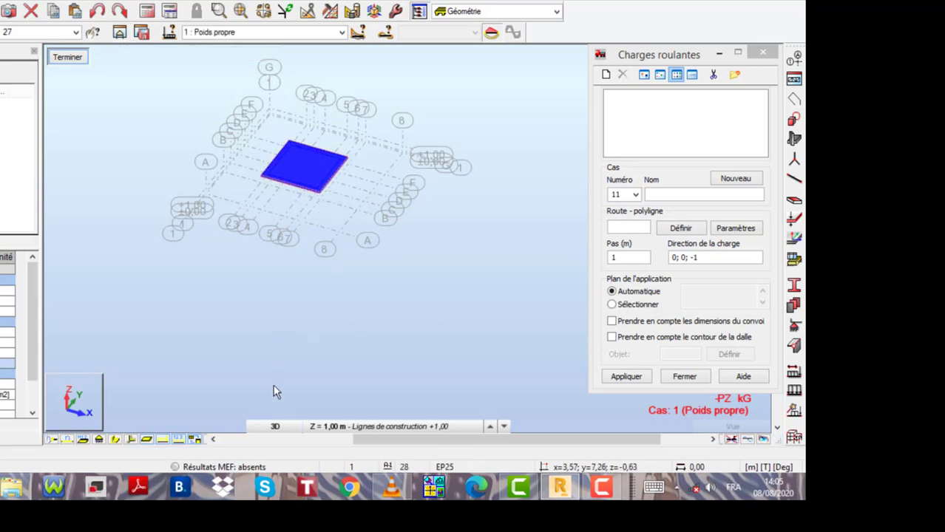
left_click(273, 426)
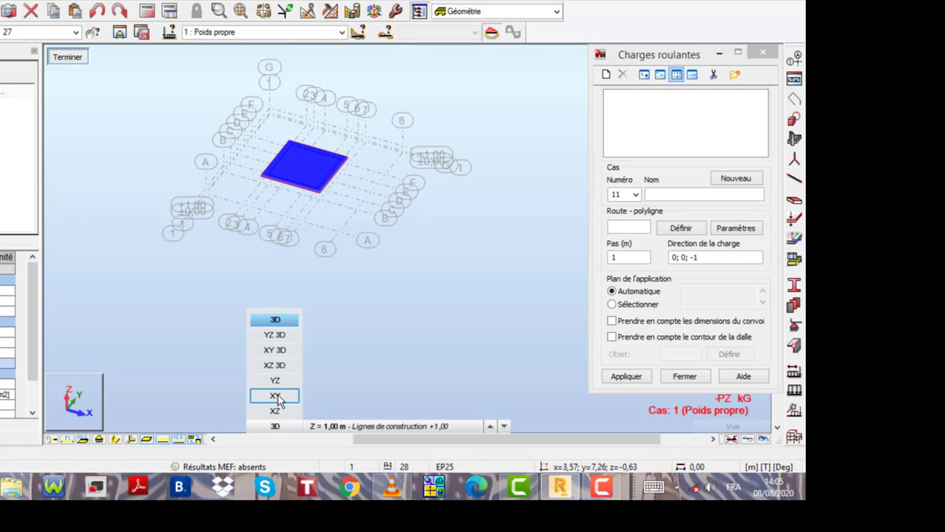
left_click(275, 396)
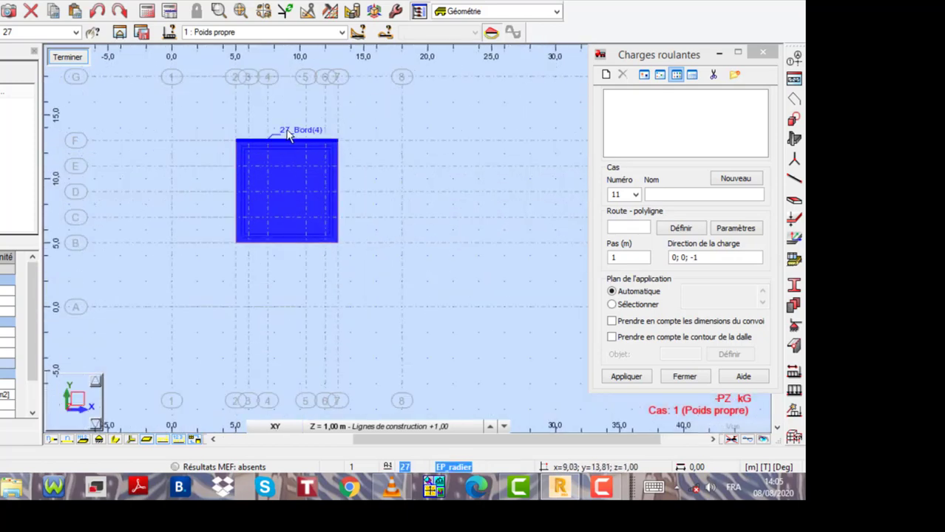
scroll(280, 148, "up", 3)
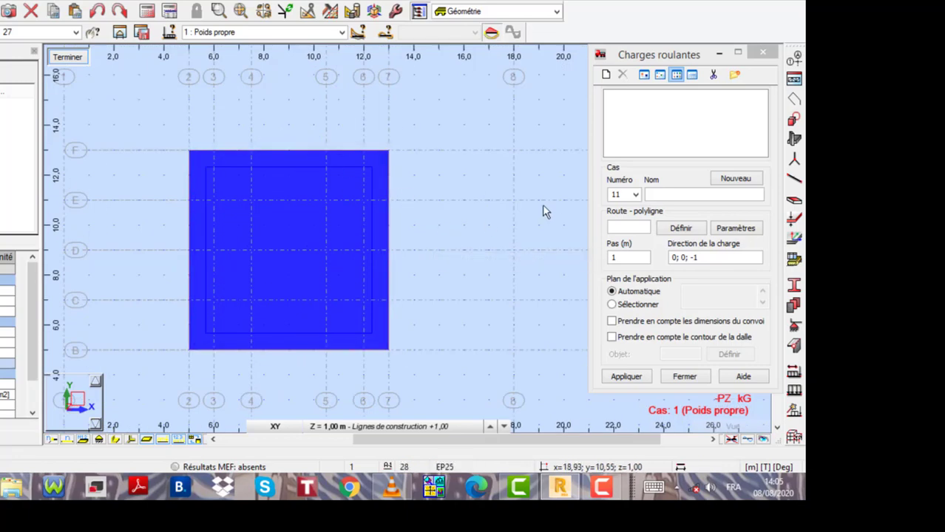
Step: Start a new moving load definition and create a convoy named CONVOI BC
left_click(606, 75)
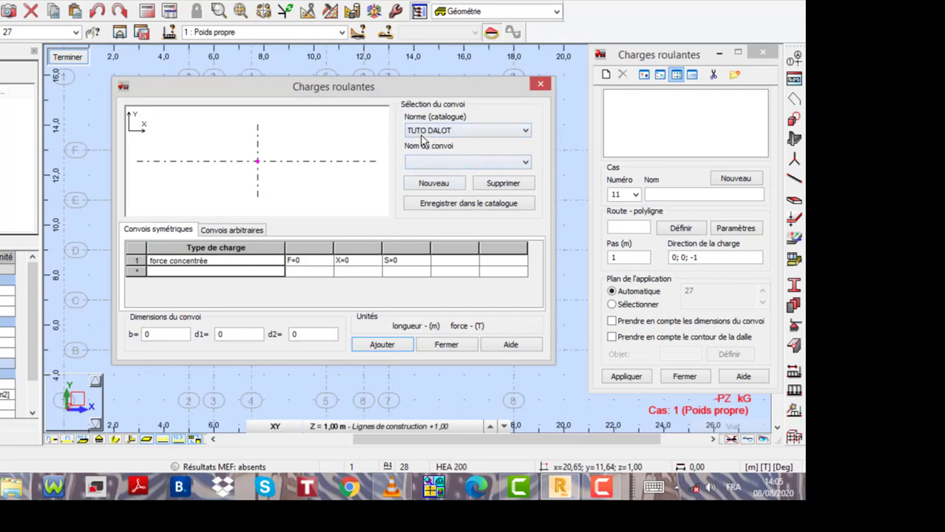
left_click(525, 131)
left_click(525, 132)
left_click(435, 184)
left_click(434, 185)
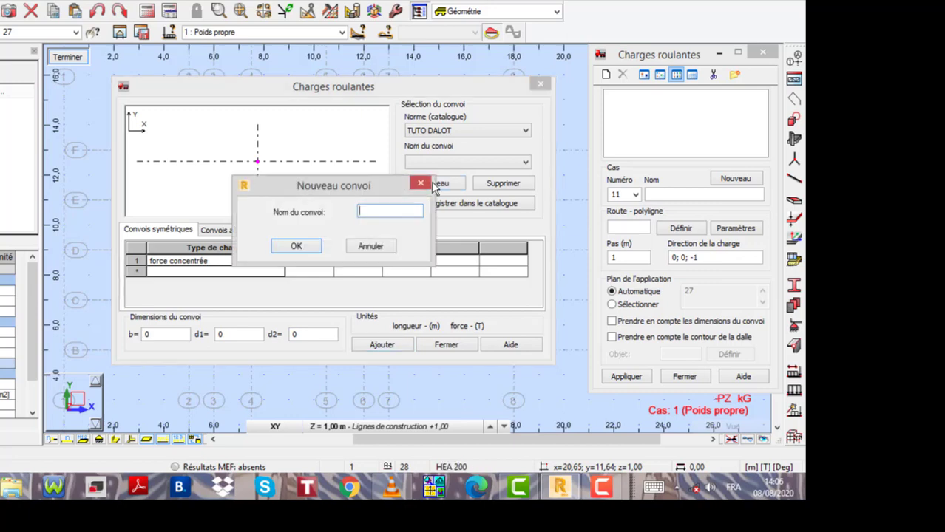
type("CONVOI BC")
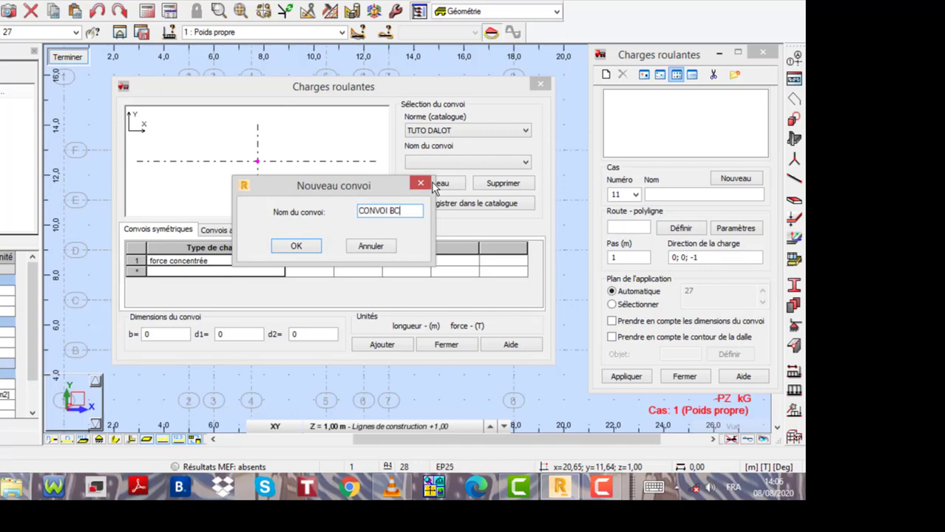
left_click(302, 250)
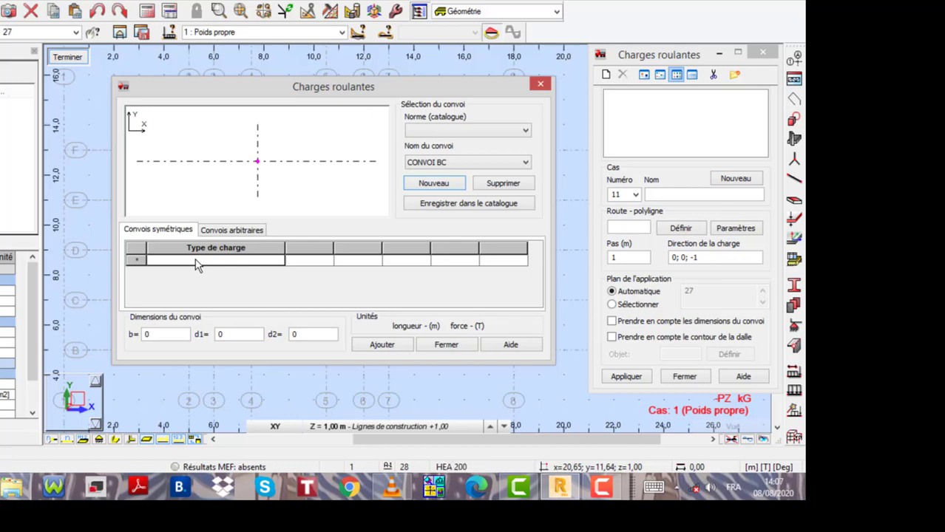
Step: Add a first symmetric concentrated force (force concentrée) to the convoy with F=6 and S=2
left_click(196, 260)
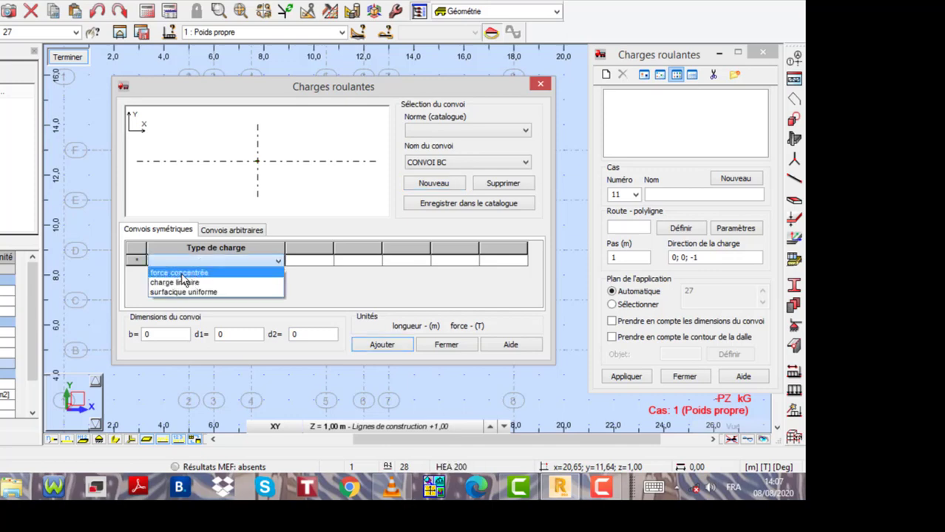
left_click(182, 274)
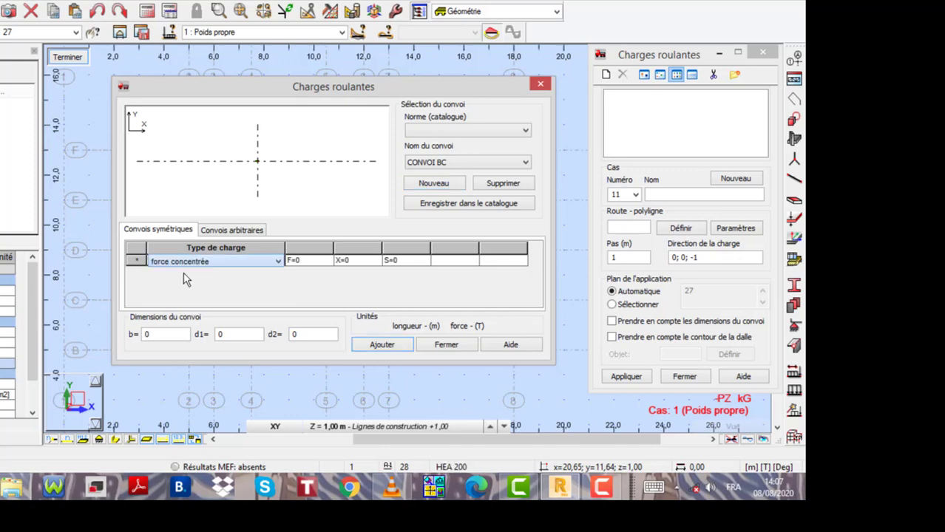
left_click(301, 260)
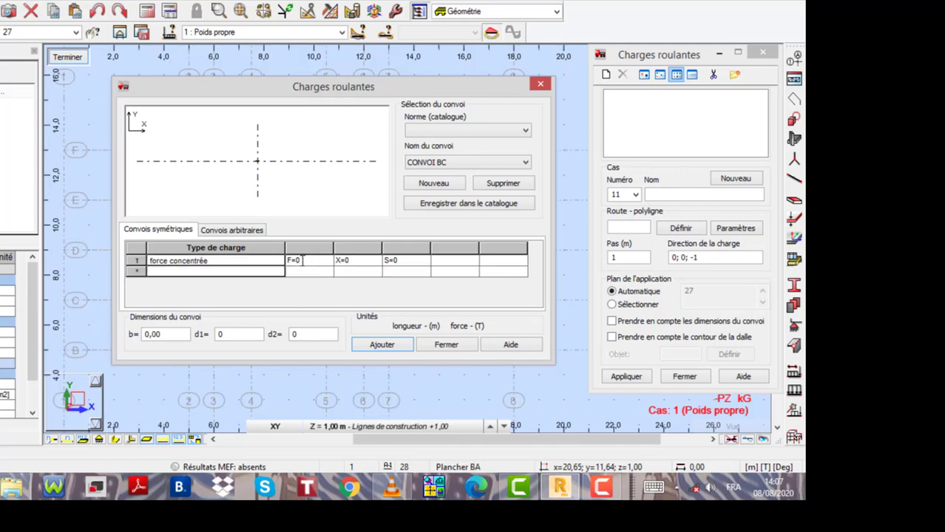
key("BackSpace")
type("6")
left_click(402, 260)
key("BackSpace")
type("2")
Step: Add a second concentrated force to the convoy with F=6, X=1,5 and S=2
left_click(185, 273)
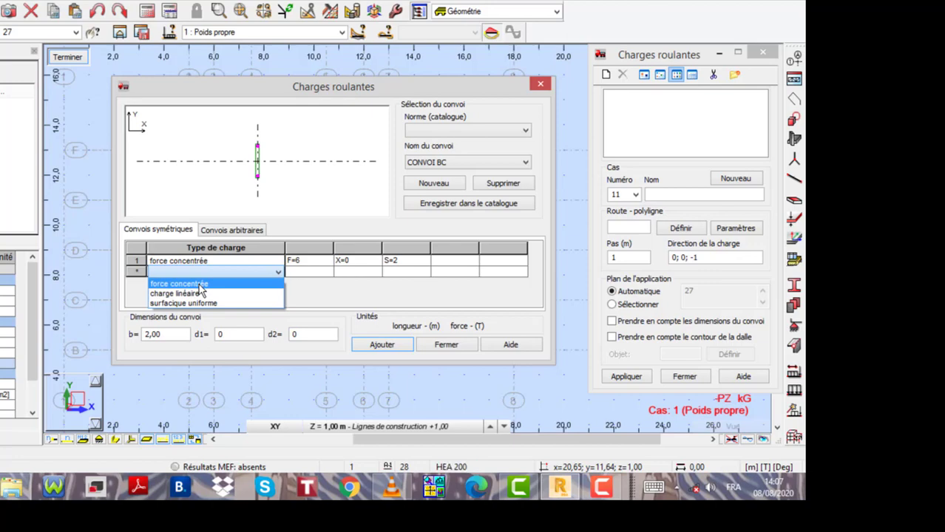
left_click(198, 286)
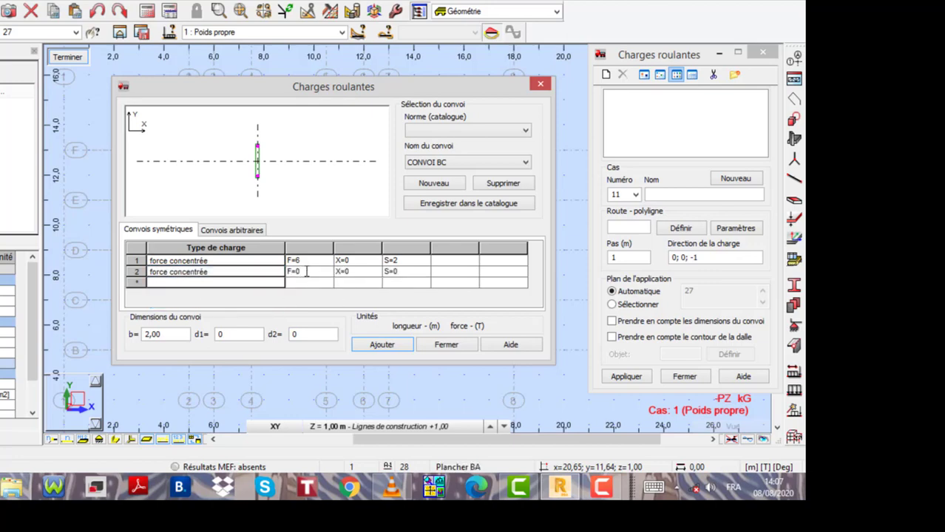
left_click(306, 271)
key("BackSpace")
type("6")
left_click(356, 271)
key("BackSpace")
type("1,5")
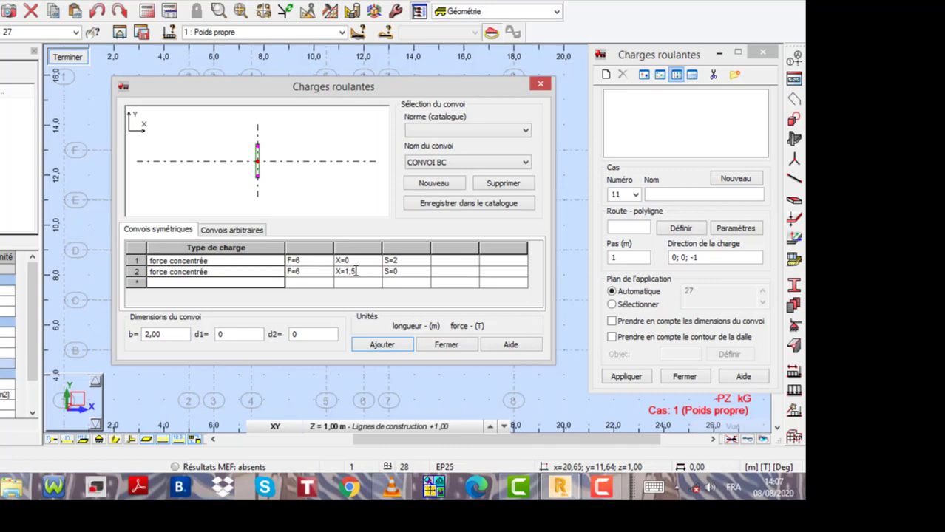
left_click(408, 273)
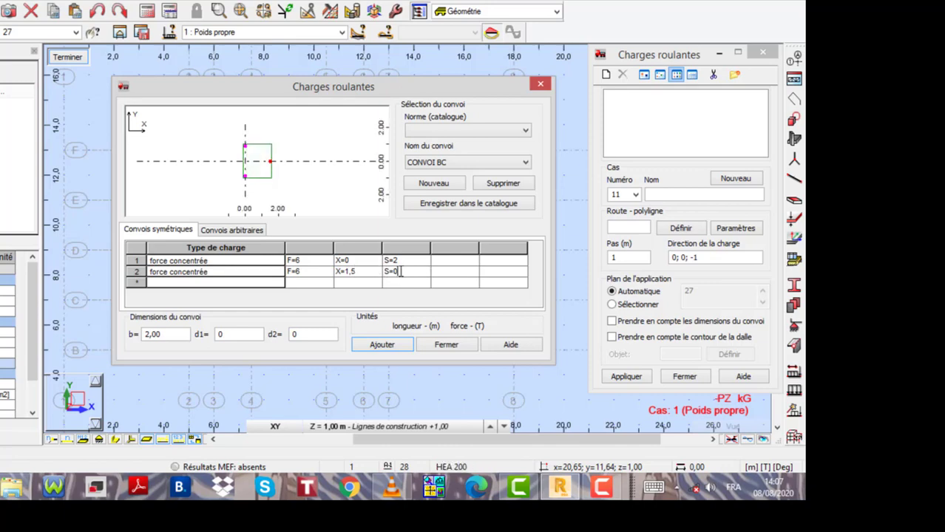
key("BackSpace")
type("2")
Step: Add a third concentrated force to the convoy with F=3, X=6 and S=2
left_click(176, 283)
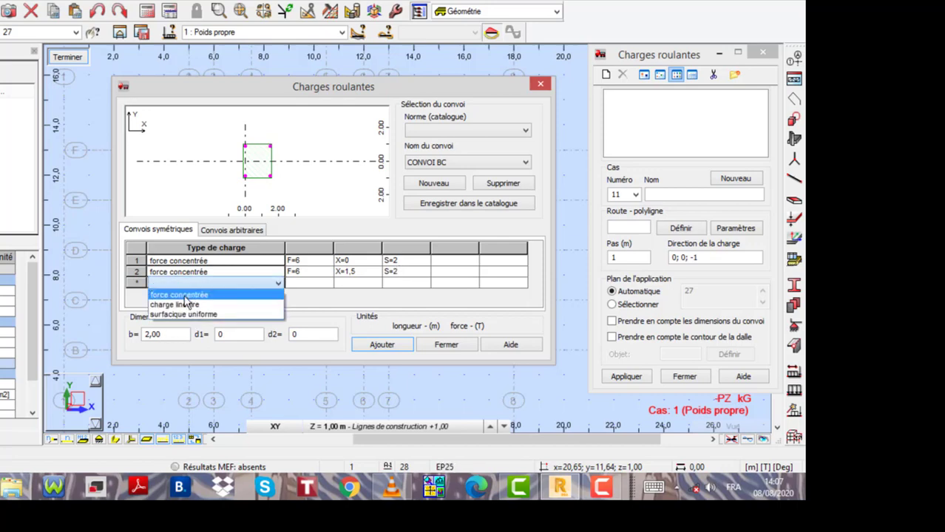
left_click(181, 295)
left_click(307, 283)
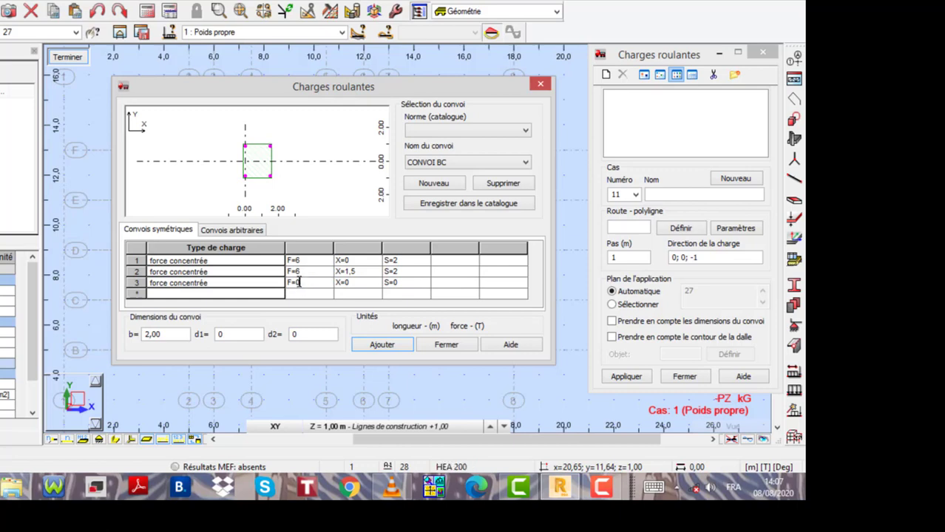
key("BackSpace")
type("3")
left_click(354, 285)
key("BackSpace")
type("6")
left_click(402, 283)
key("BackSpace")
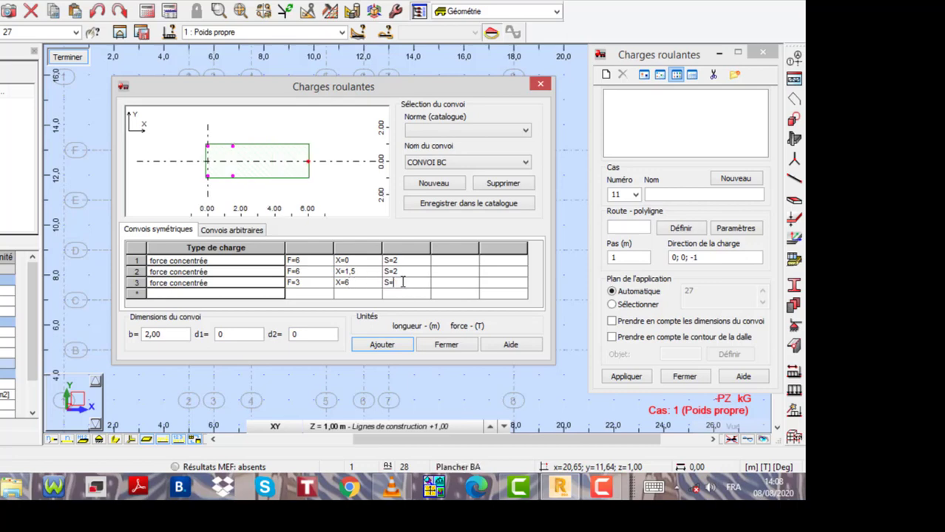
type("2")
Step: Add a fourth concentrated force to the convoy with F=6, X=10,5 and S=2
left_click(216, 297)
left_click(198, 305)
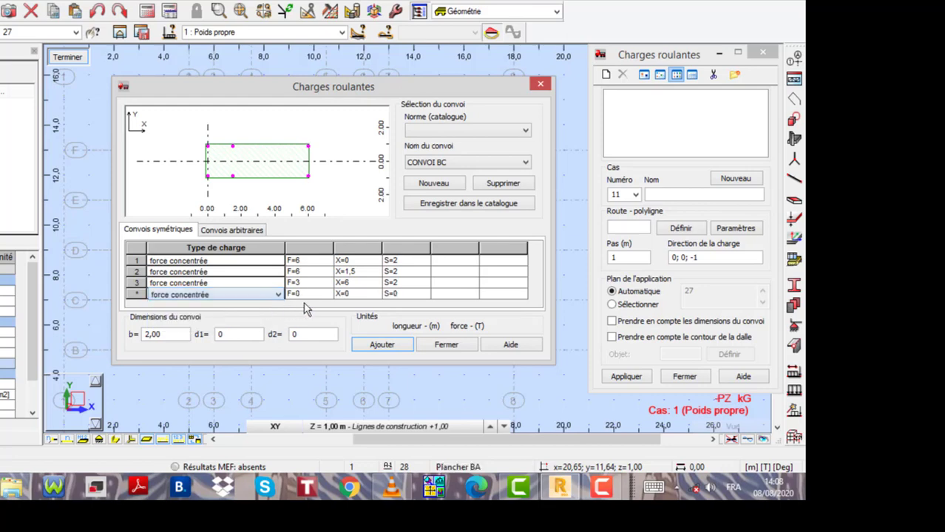
left_click(306, 294)
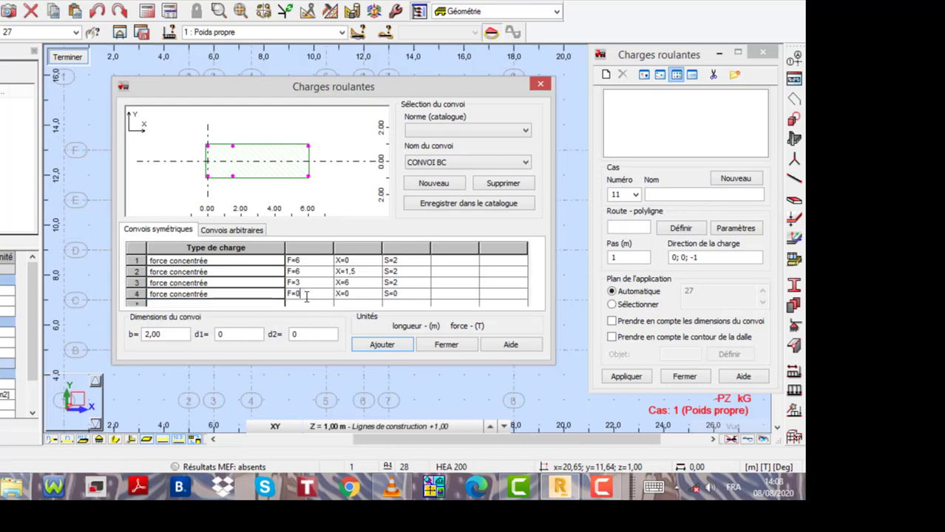
key("BackSpace")
type("6")
left_click(350, 295)
type("10")
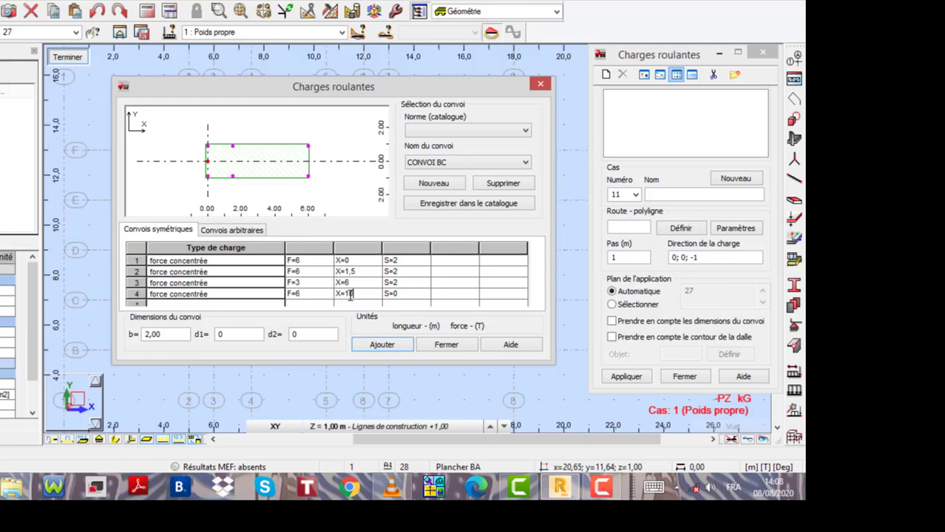
type(",5")
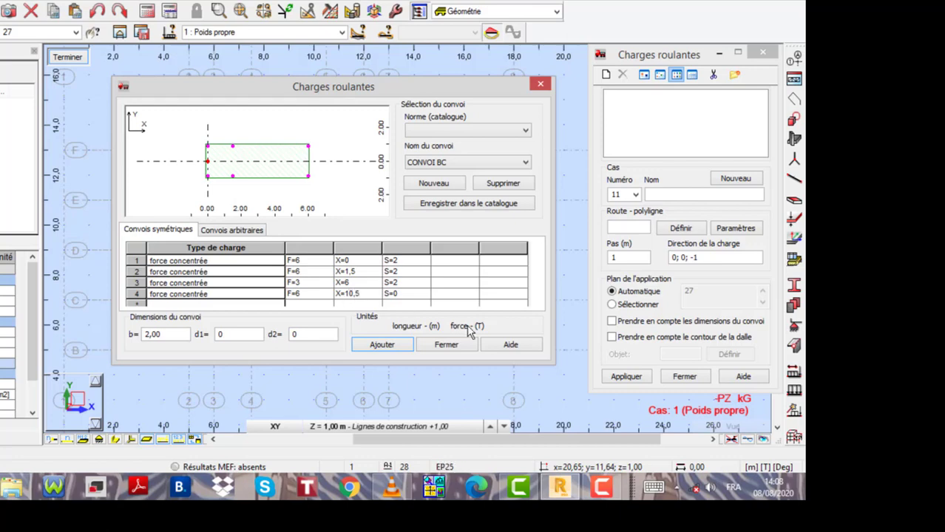
left_click(413, 298)
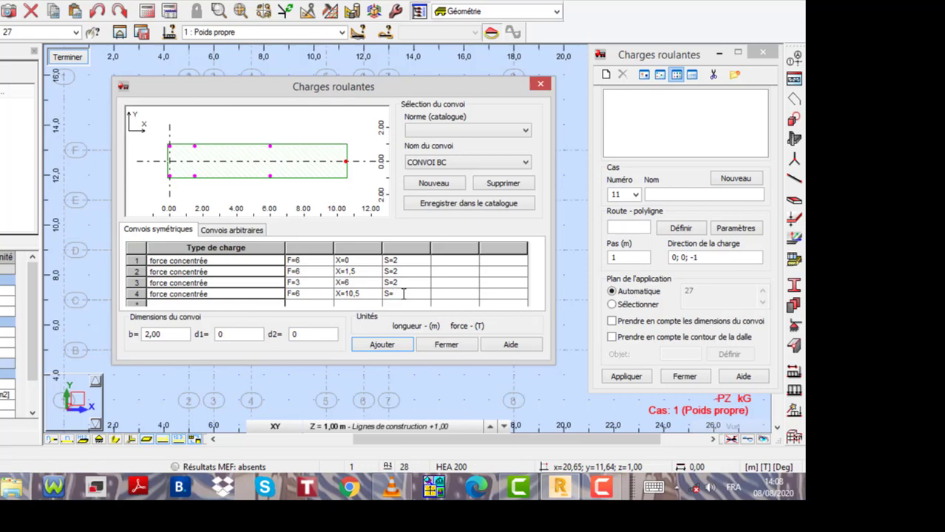
type("2")
Step: Add a fifth concentrated force to the convoy with F=6, X=12 and S=2
left_click(187, 305)
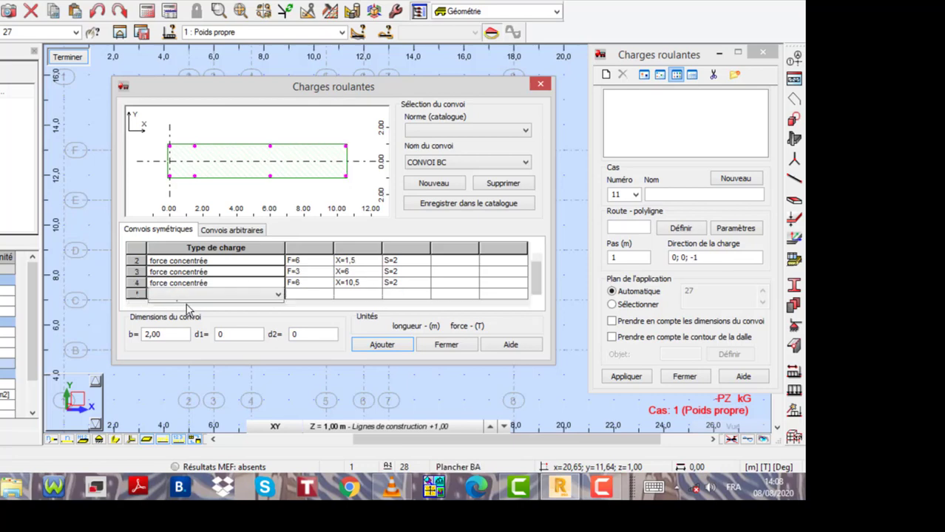
left_click(187, 303)
left_click(189, 304)
left_click(309, 296)
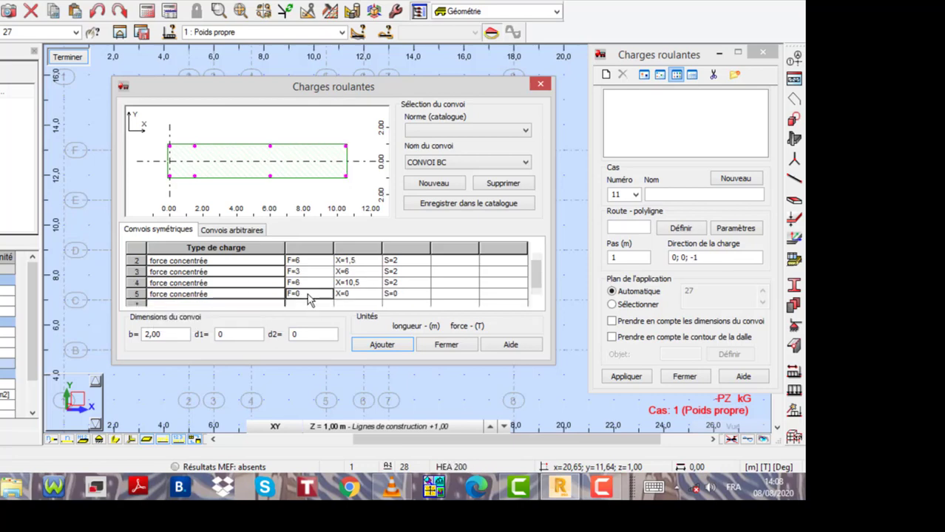
left_click(300, 296)
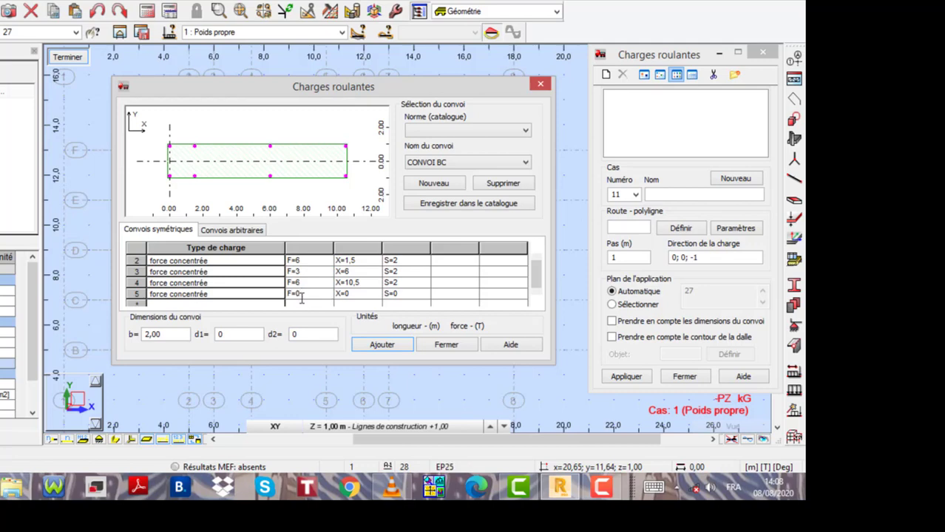
key("BackSpace")
type("6")
left_click(351, 293)
key("BackSpace")
type("12")
left_click(406, 296)
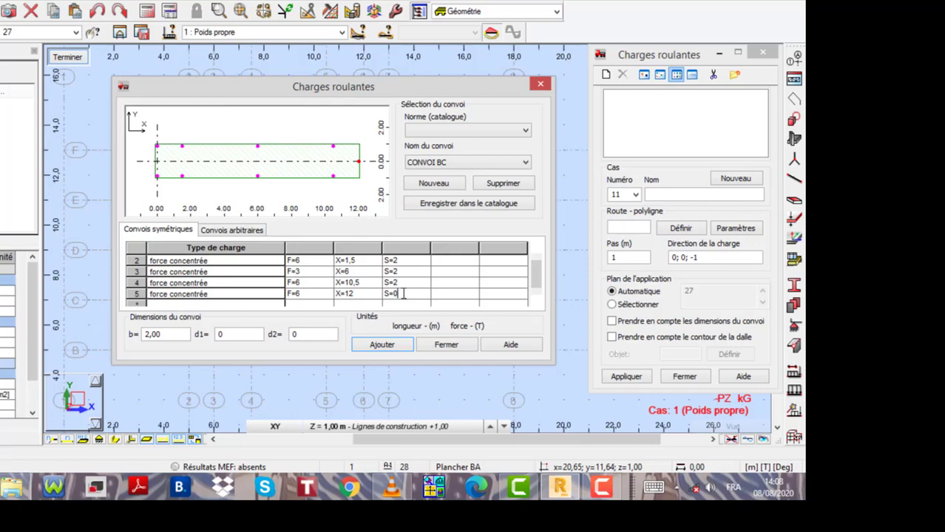
key("BackSpace")
type("2")
Step: Add a sixth concentrated force to the convoy with F=3, X=16,5 and S=2
left_click(238, 303)
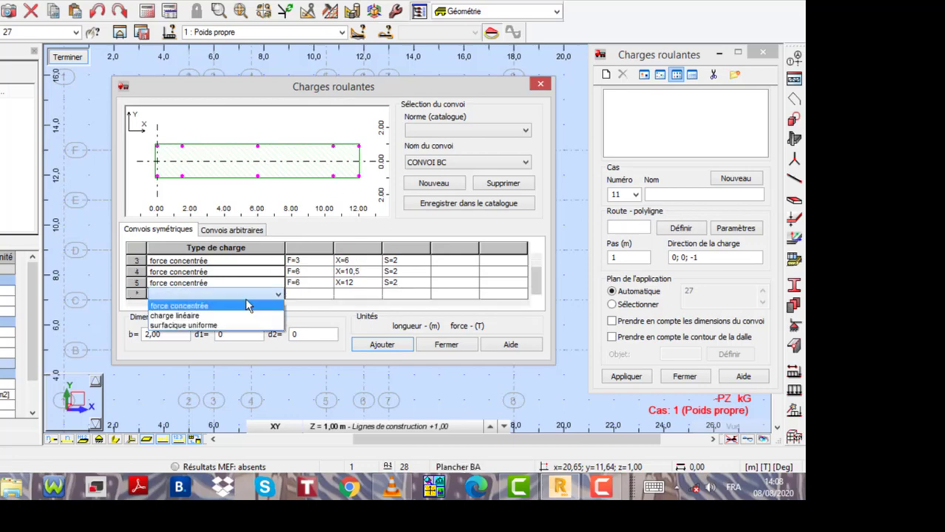
left_click(199, 306)
left_click(305, 295)
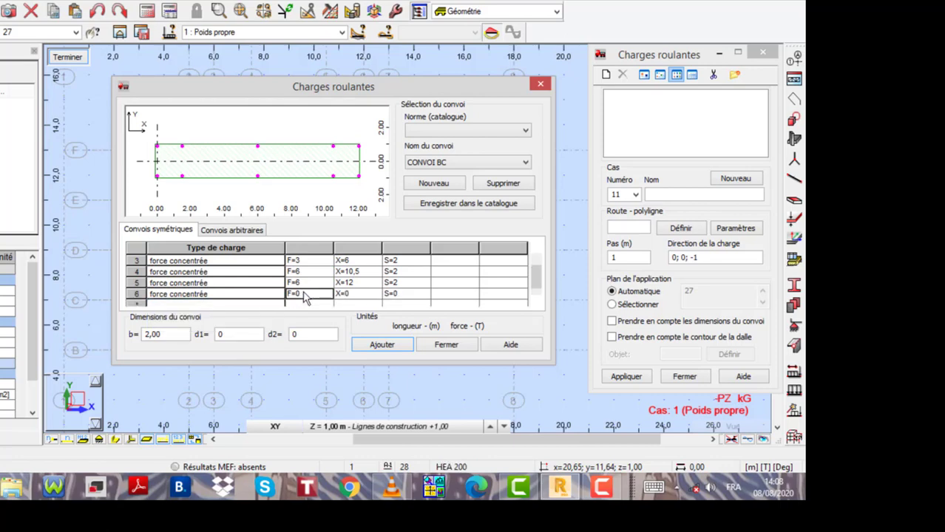
key("BackSpace")
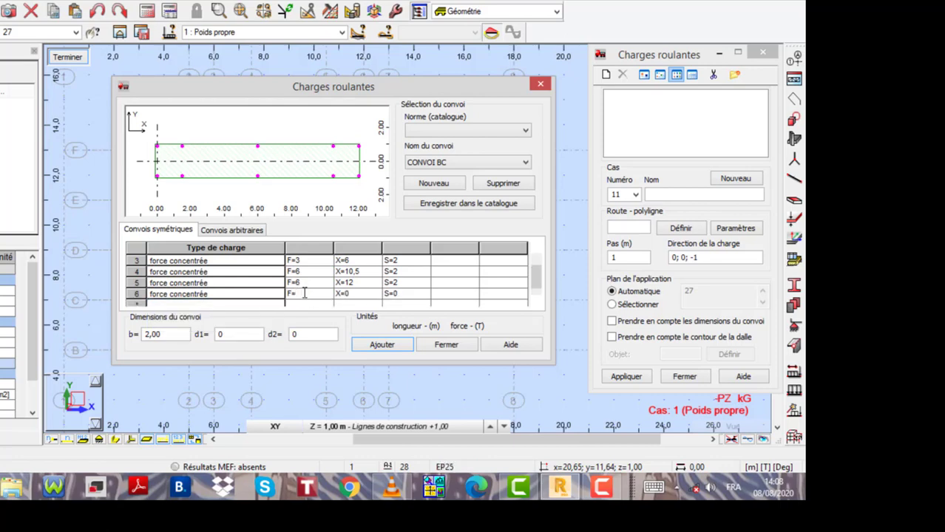
type("3")
left_click(352, 293)
key("BackSpace")
type("13,5")
key("BackSpace")
type("6")
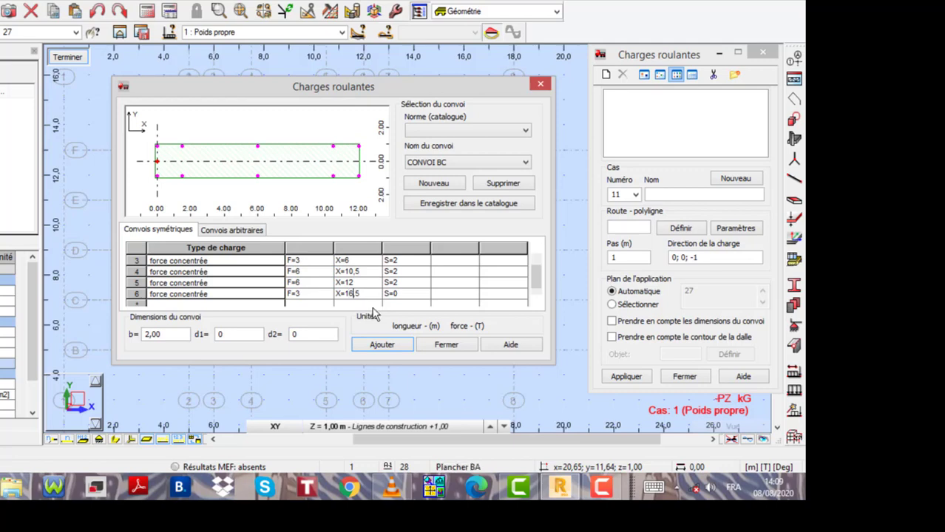
left_click(400, 296)
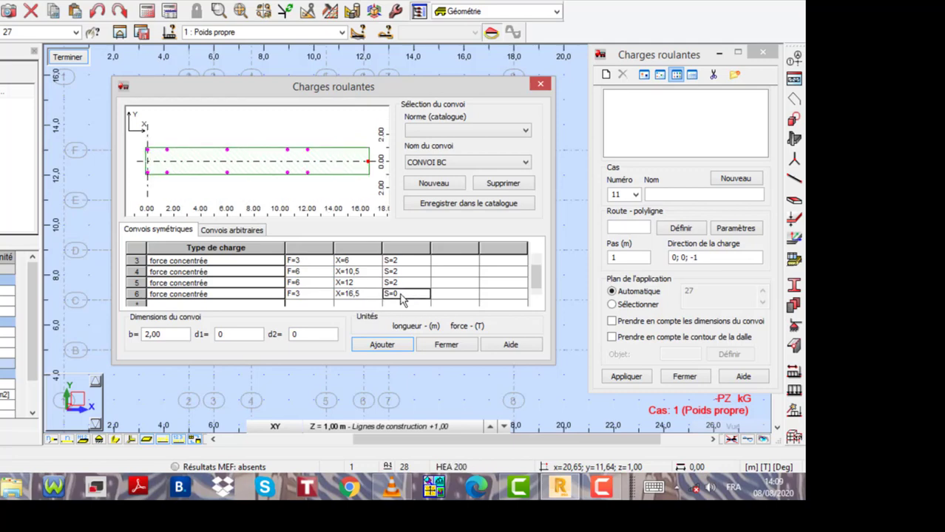
left_click(400, 294)
key("BackSpace")
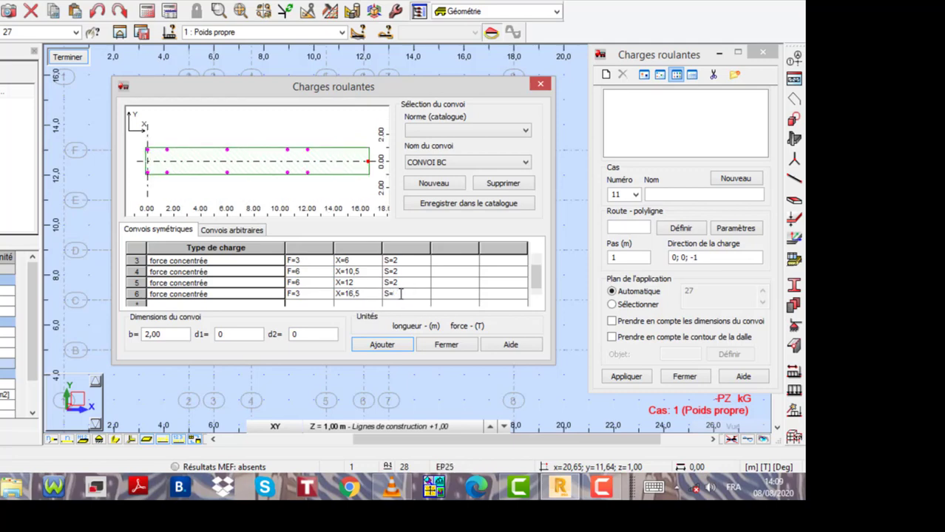
type("2")
left_click(536, 293)
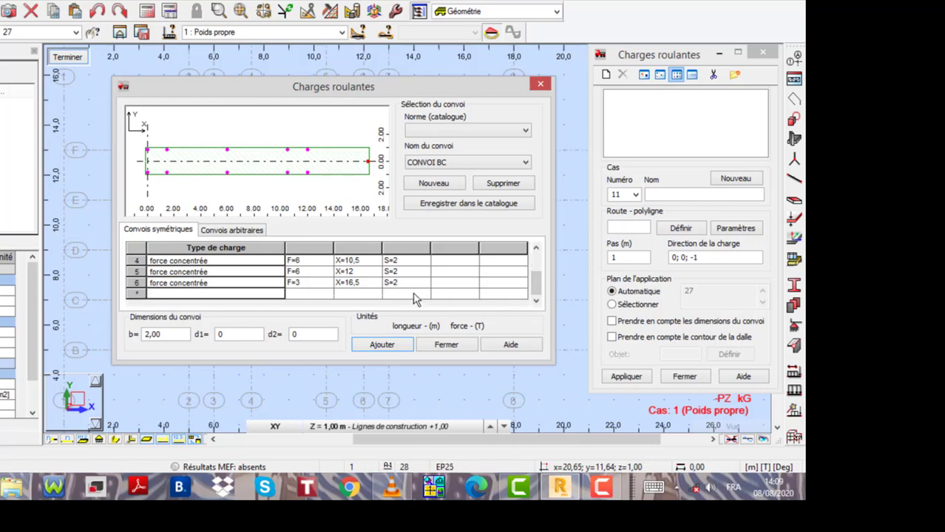
Step: Set the convoy dimensions to b=2,5, d1=2,25 and d2=2,25, and add CONVOI BC to the moving loads list
double_click(166, 334)
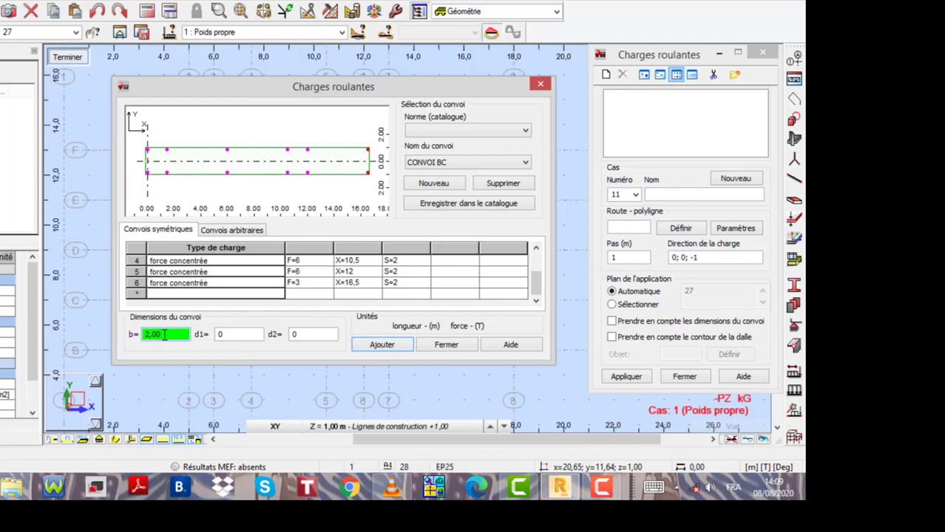
key("BackSpace")
key("BackSpace")
type("5")
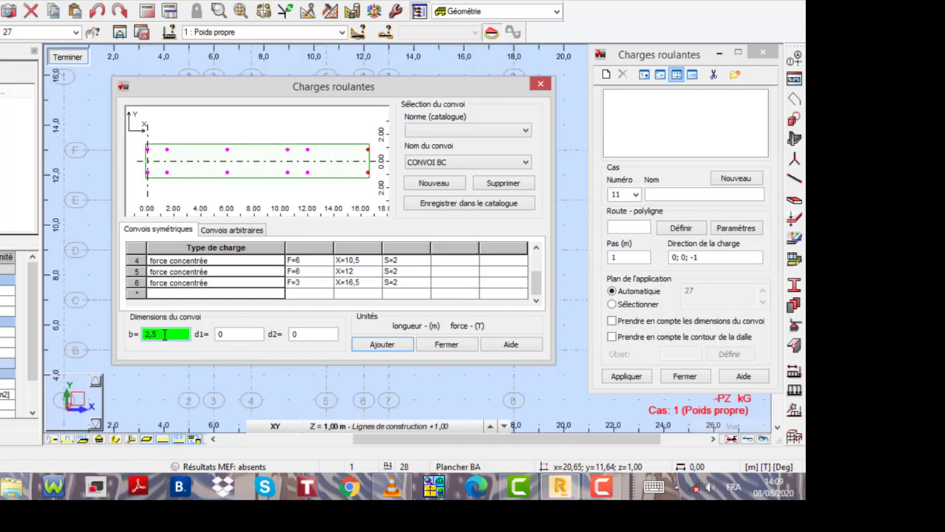
double_click(230, 334)
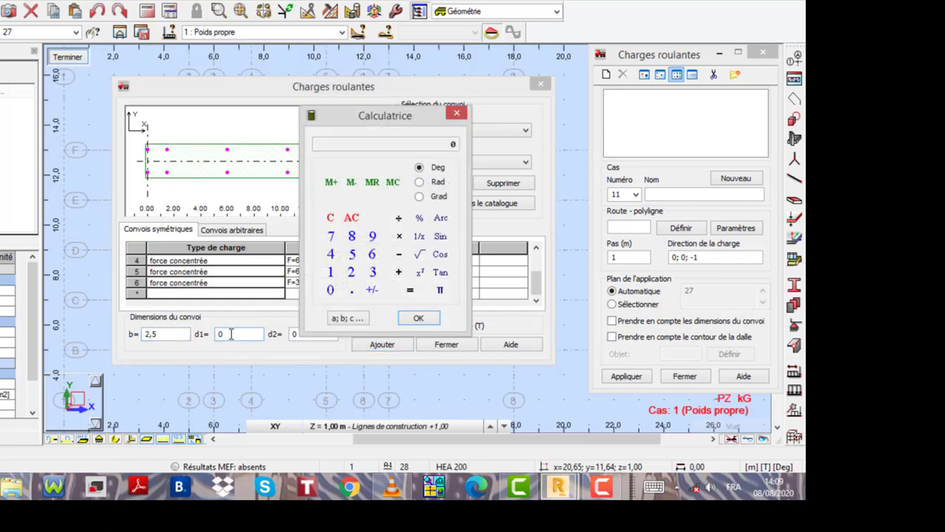
left_click(456, 113)
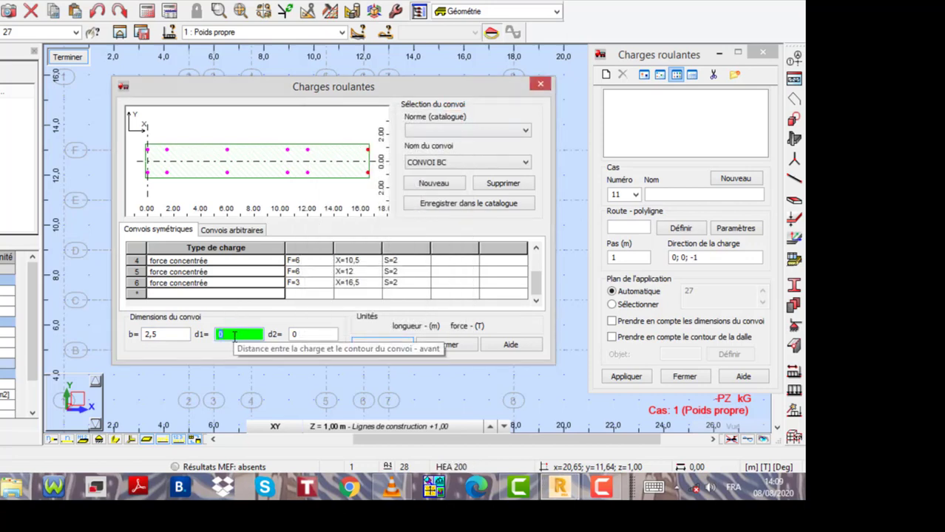
type("2")
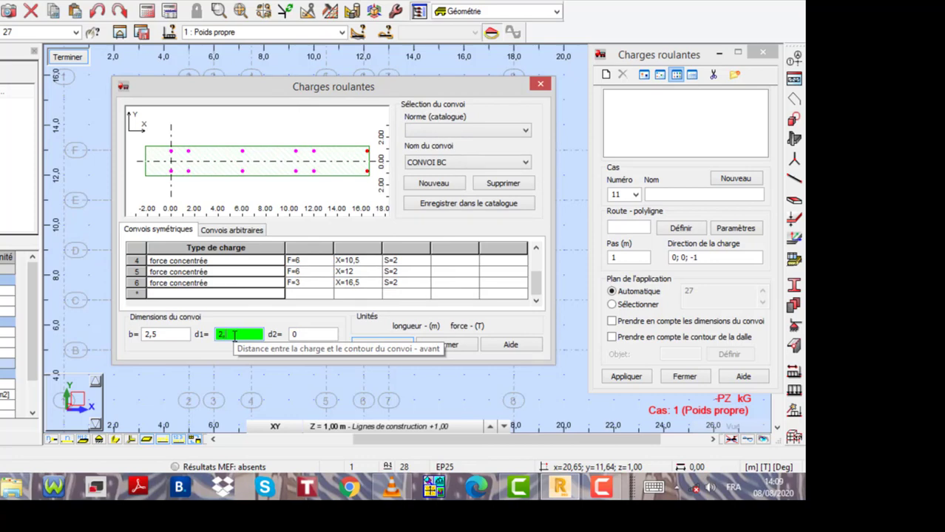
type(",25")
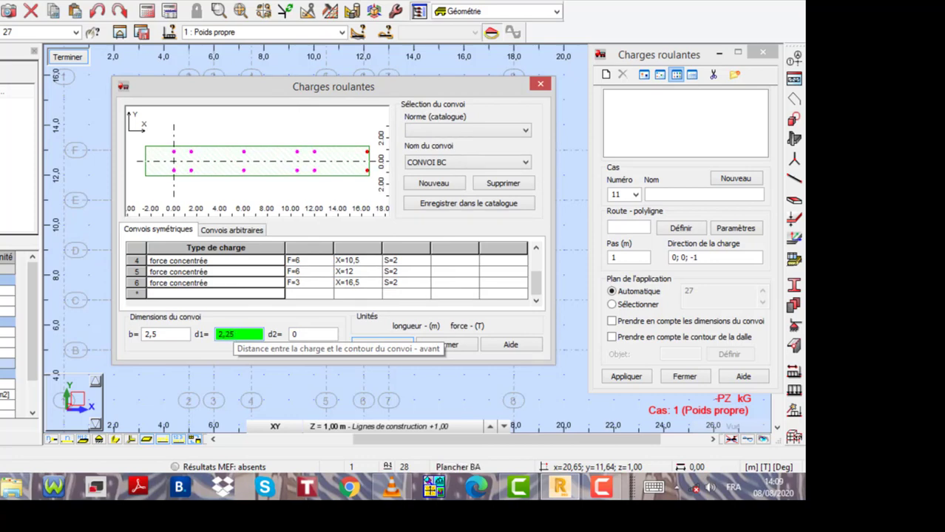
left_click(312, 338)
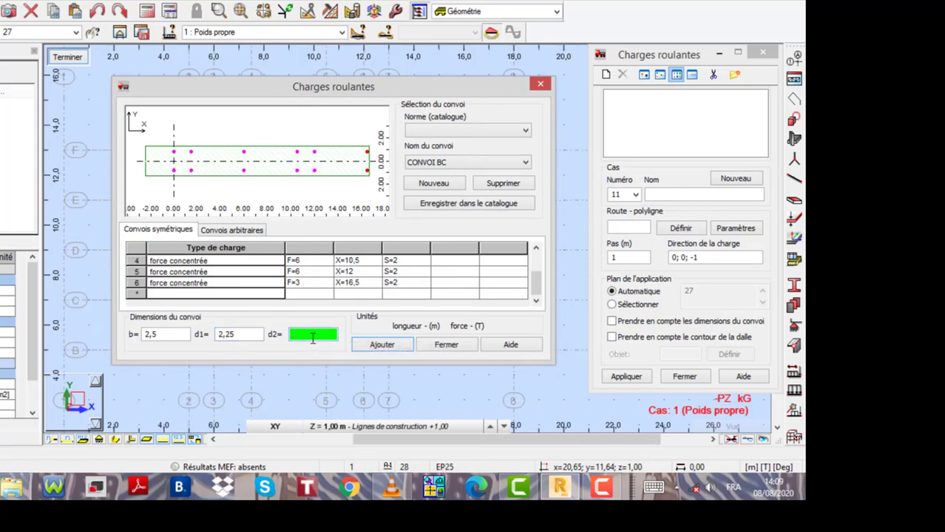
type("2,25")
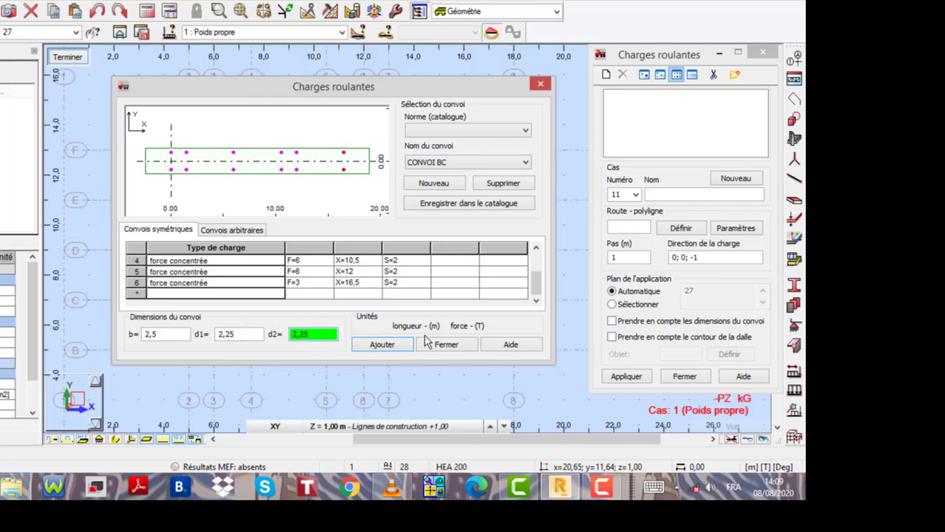
left_click(381, 346)
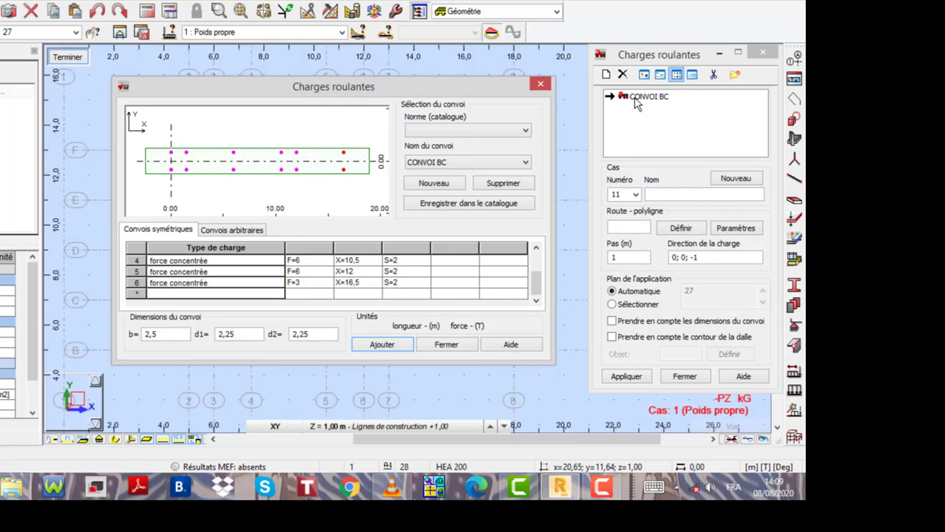
left_click(446, 344)
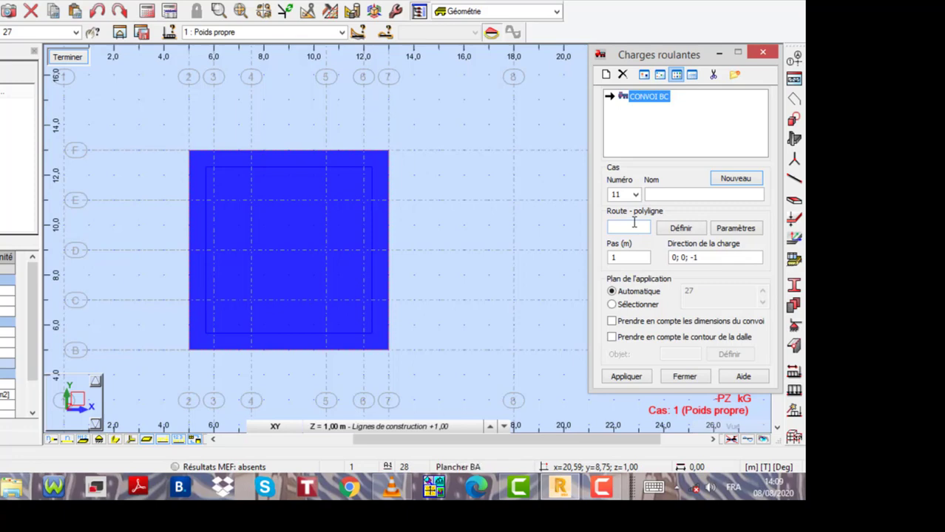
Step: Name moving load case 11 BGD and define its route as a straight line along axis 5 between axes F and B
left_click(670, 195)
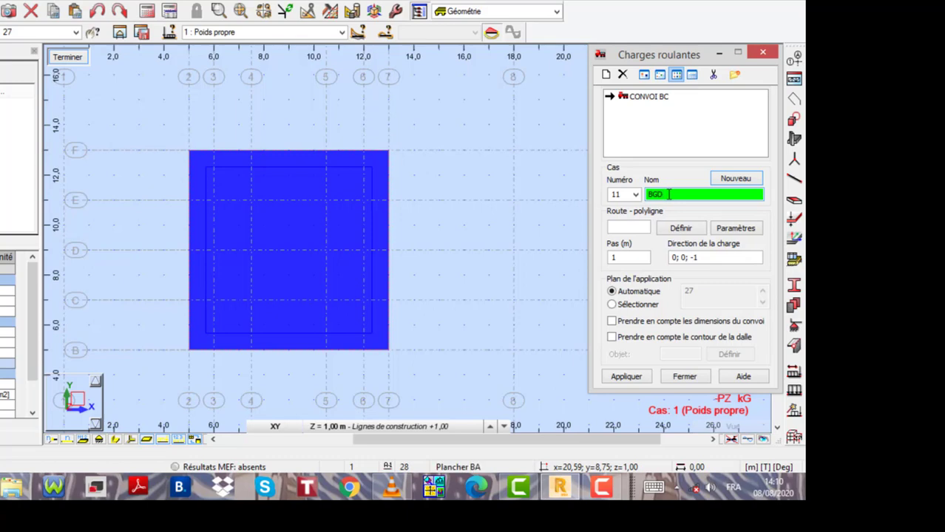
left_click(630, 228)
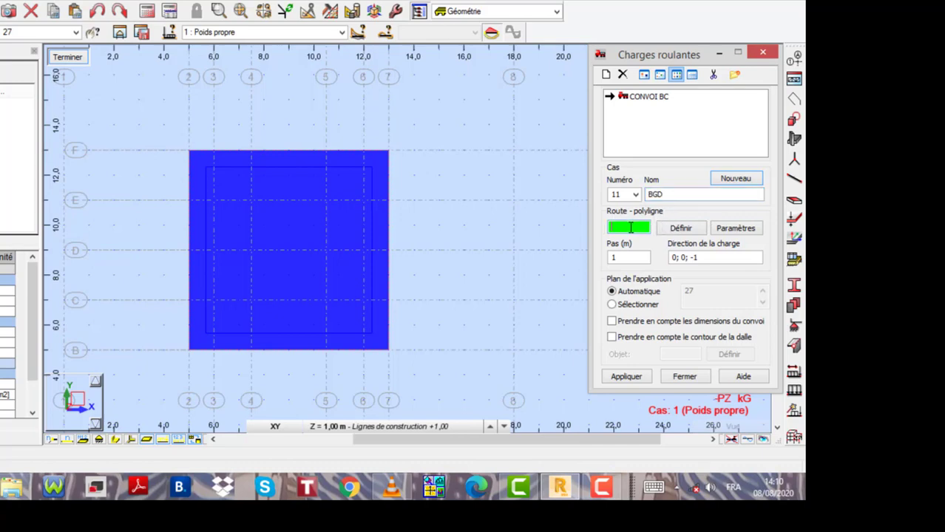
left_click(680, 229)
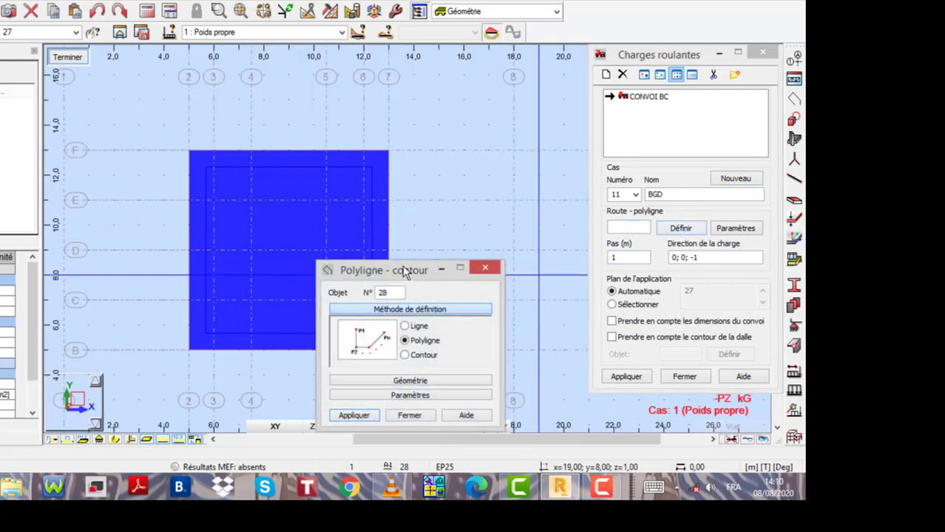
left_click_drag(403, 269, 489, 269)
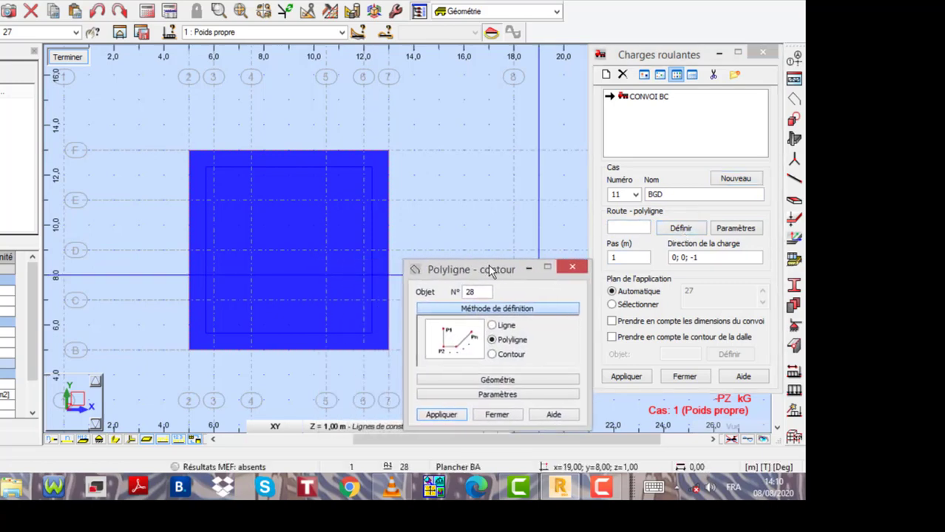
left_click(492, 326)
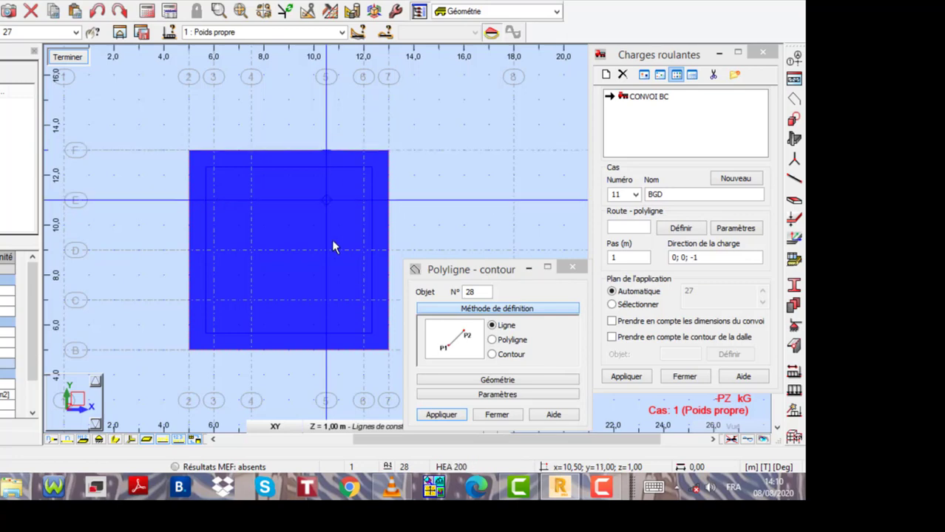
left_click(325, 351)
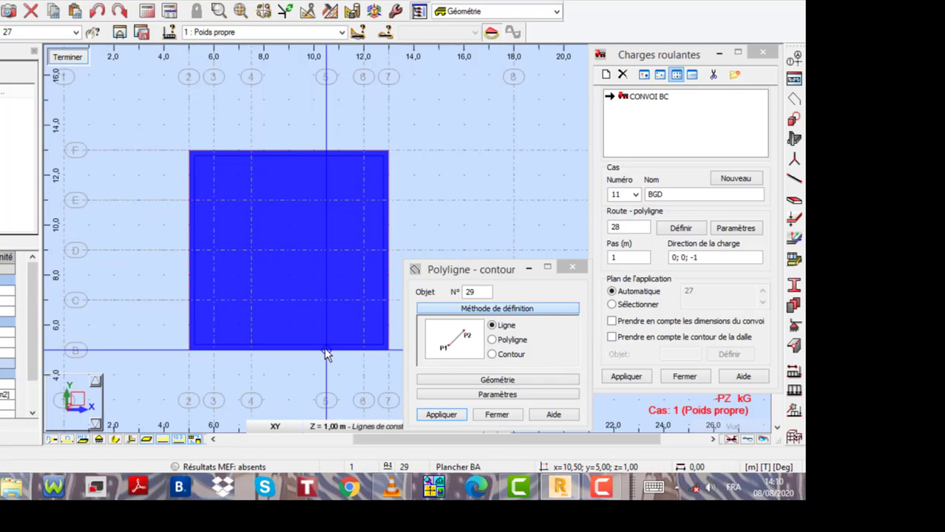
left_click(327, 353)
left_click(442, 418)
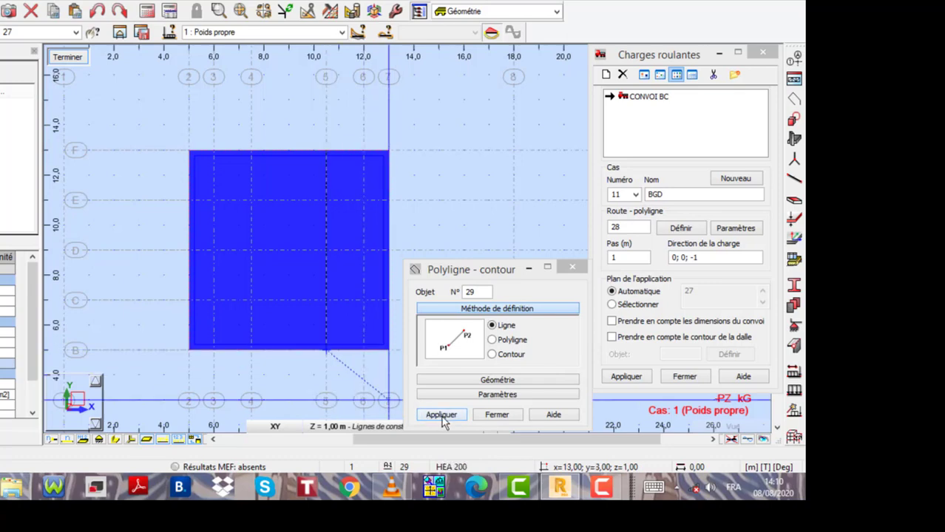